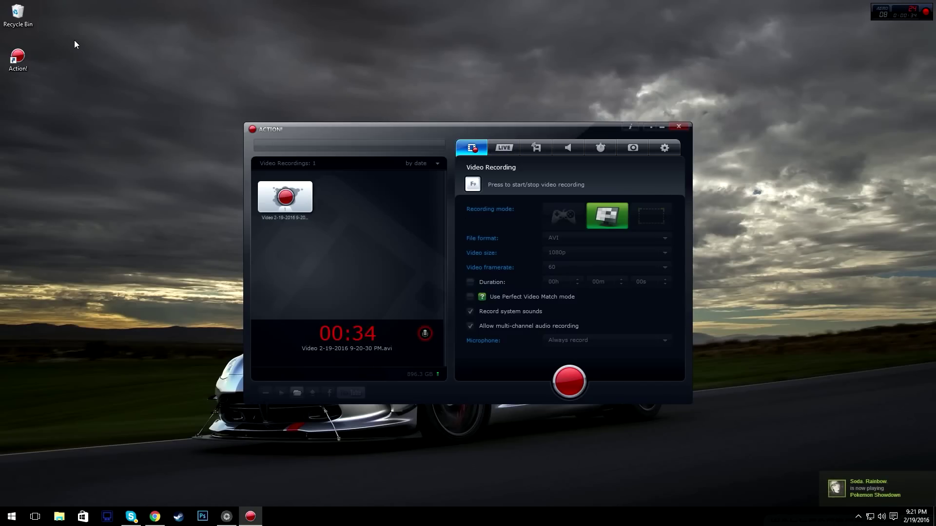
# Step: Set the live stream video size to 1080p in the LIVE settings
pyautogui.moveTo(75, 41); pyautogui.dragTo(292, 110)
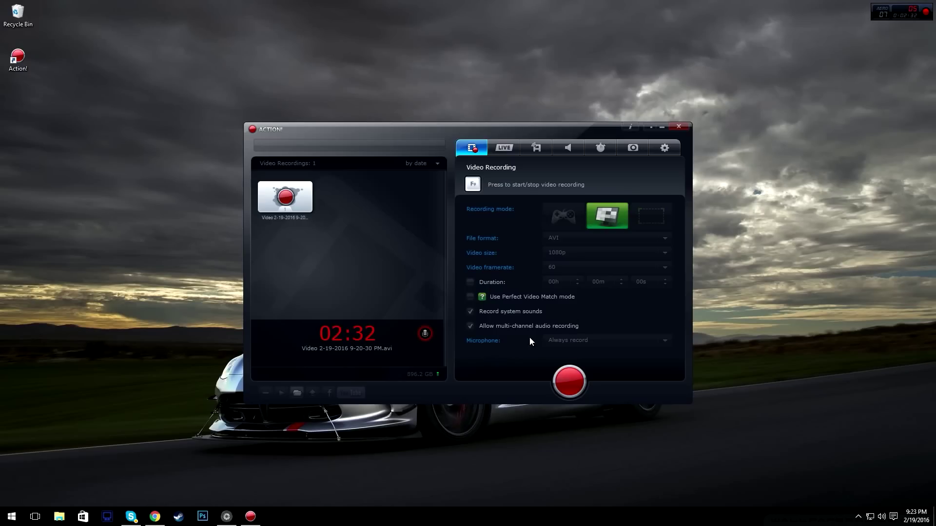
pyautogui.click(504, 147)
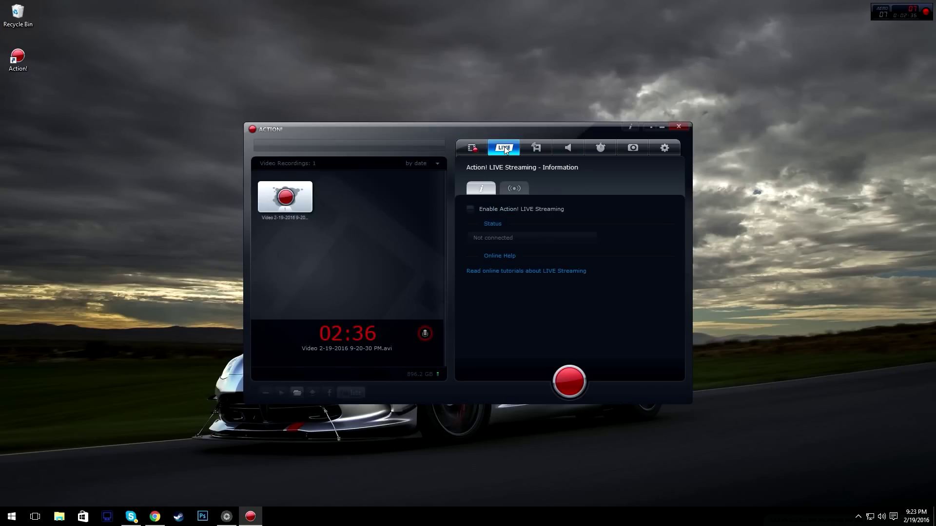
pyautogui.click(510, 189)
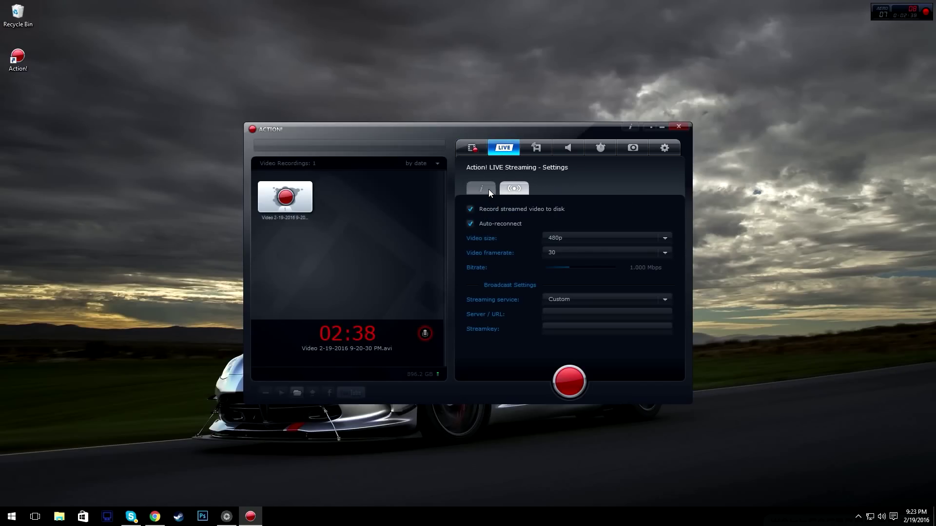
pyautogui.click(566, 238)
pyautogui.click(560, 237)
pyautogui.click(559, 237)
pyautogui.click(566, 253)
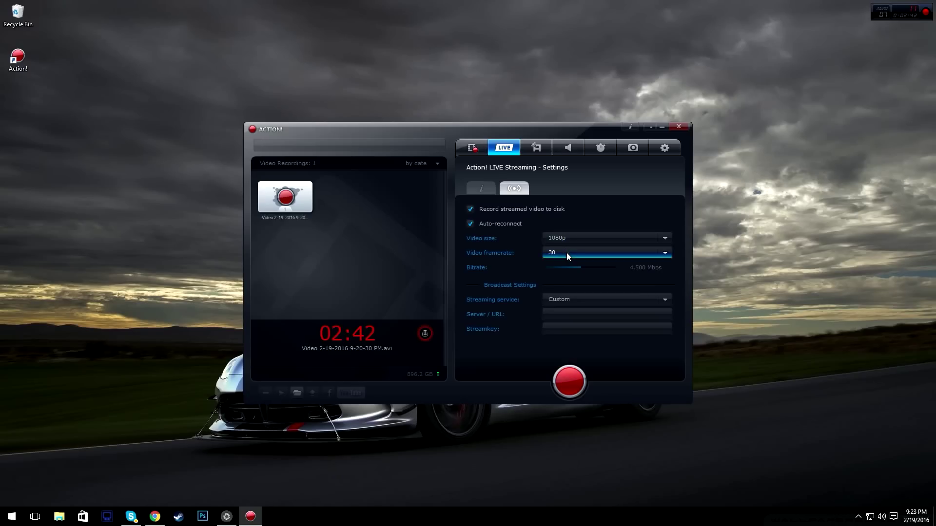
# Step: Enter the Twitch channel address as the streaming server URL, then return to the info view
pyautogui.click(575, 312)
pyautogui.write('r')
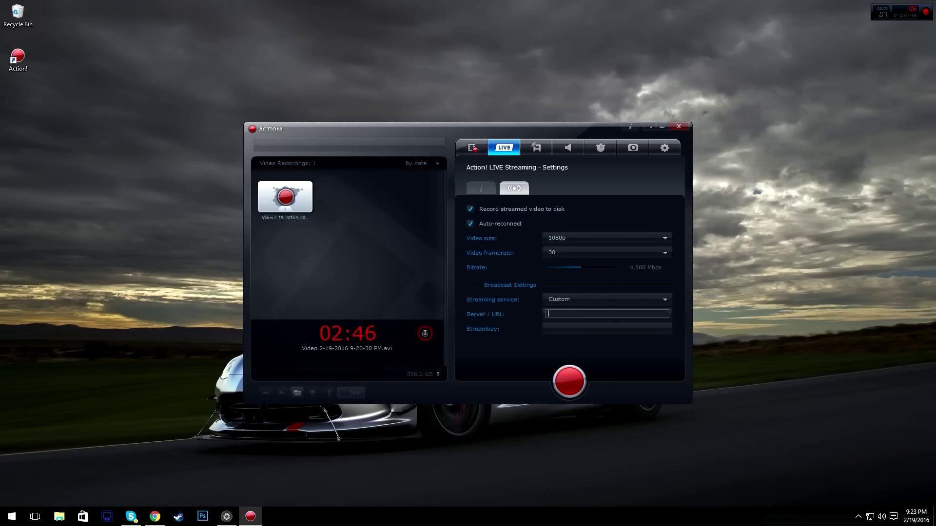
pyautogui.write('www.twitch.tv/soricek')
pyautogui.write('ul1')
pyautogui.click(620, 326)
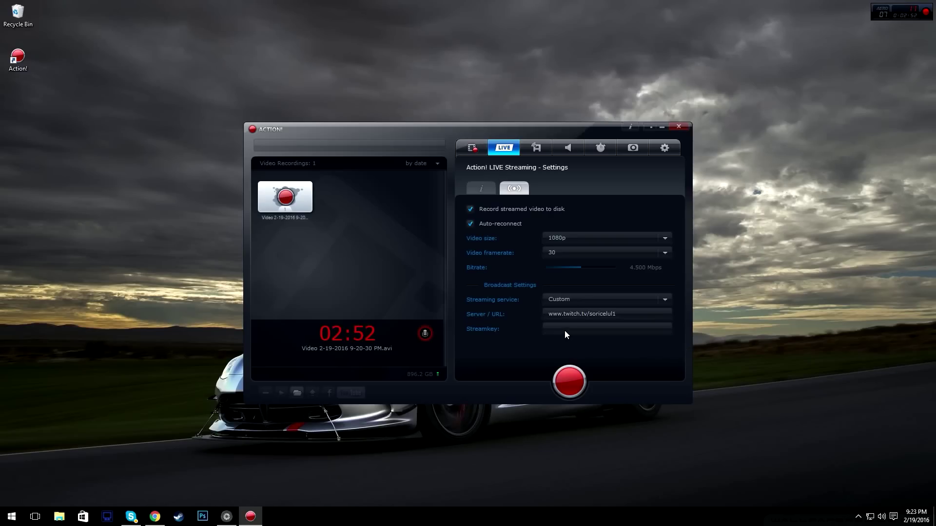
pyautogui.click(482, 191)
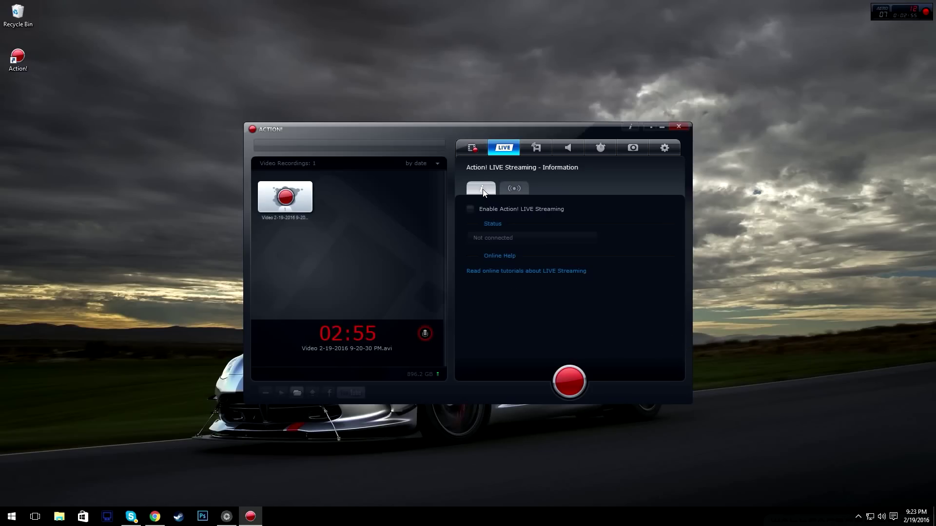
# Step: Review the audio recording settings, leaving the microphone unrecorded and the output format as WAV
pyautogui.click(530, 149)
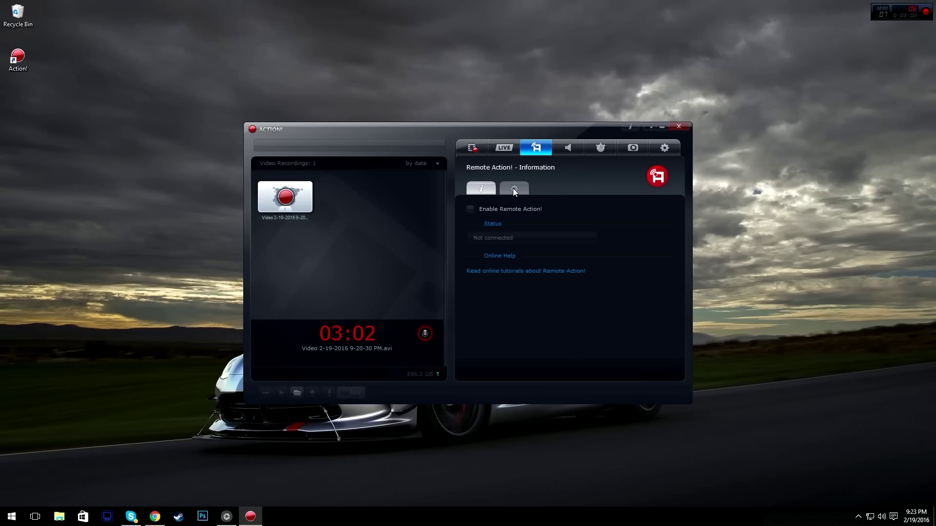
pyautogui.click(579, 146)
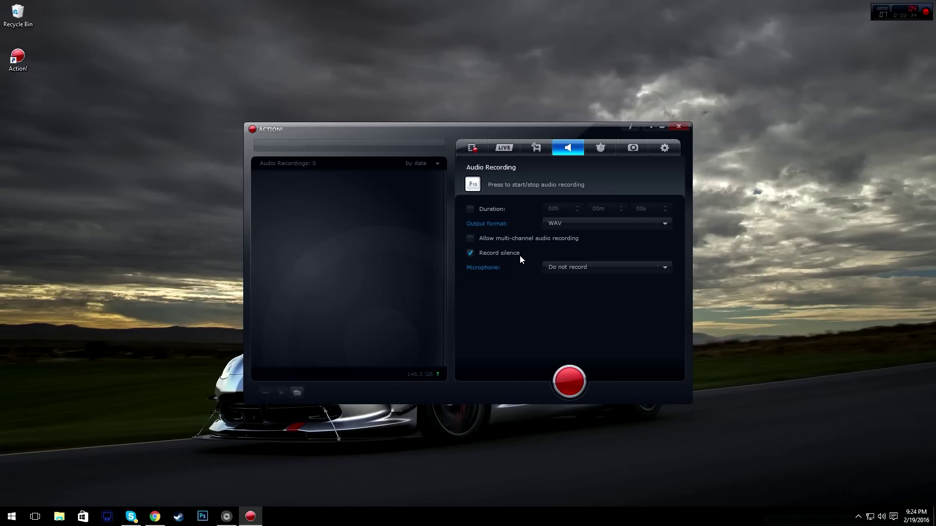
pyautogui.click(559, 269)
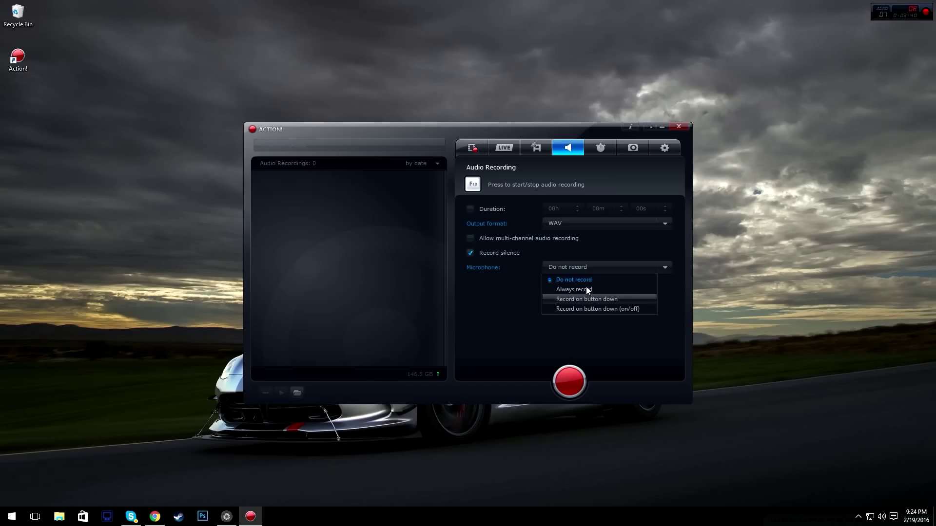
pyautogui.click(574, 266)
pyautogui.click(560, 223)
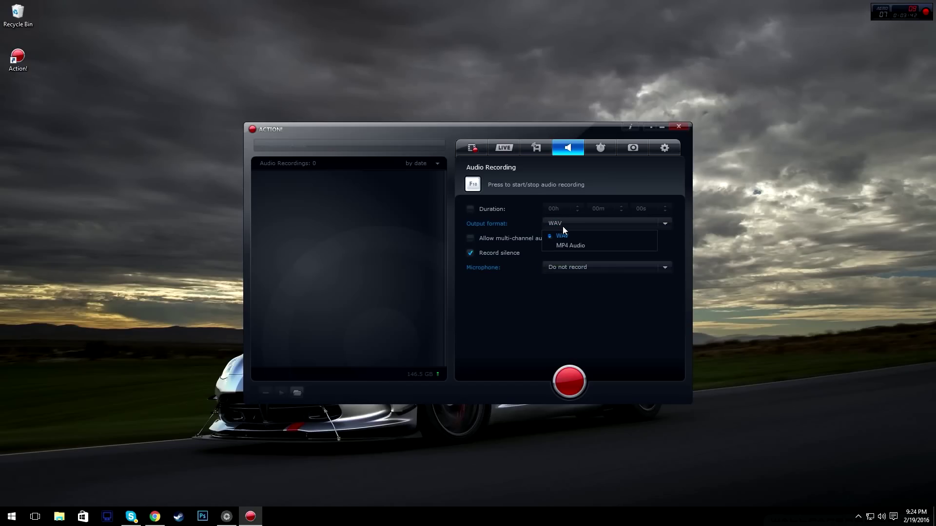
pyautogui.click(563, 227)
pyautogui.click(595, 151)
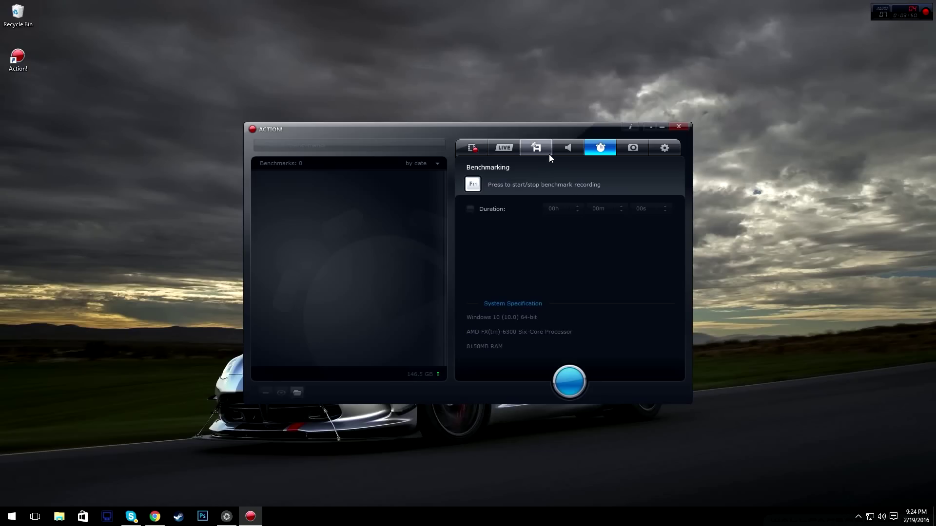
# Step: Set the screenshot format to JPEG with Entire desktop as the capture area
pyautogui.click(625, 154)
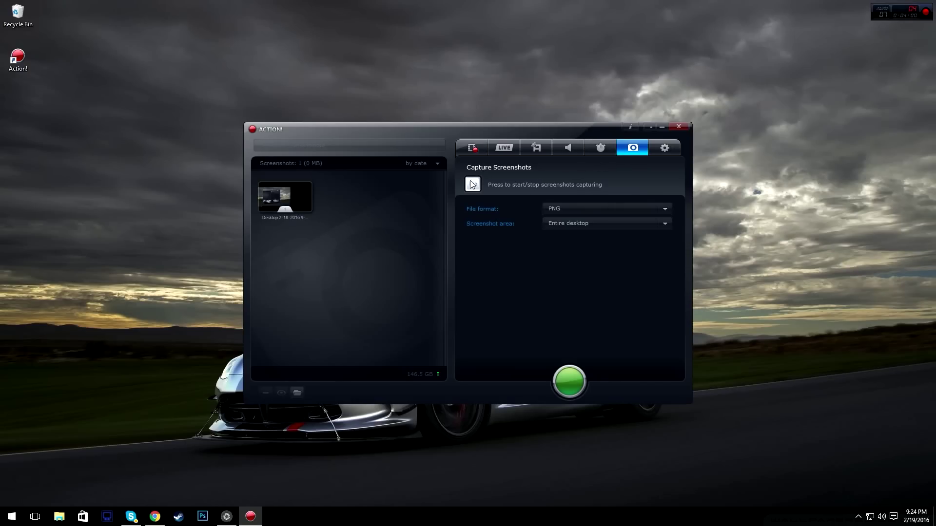
pyautogui.click(559, 207)
pyautogui.click(570, 239)
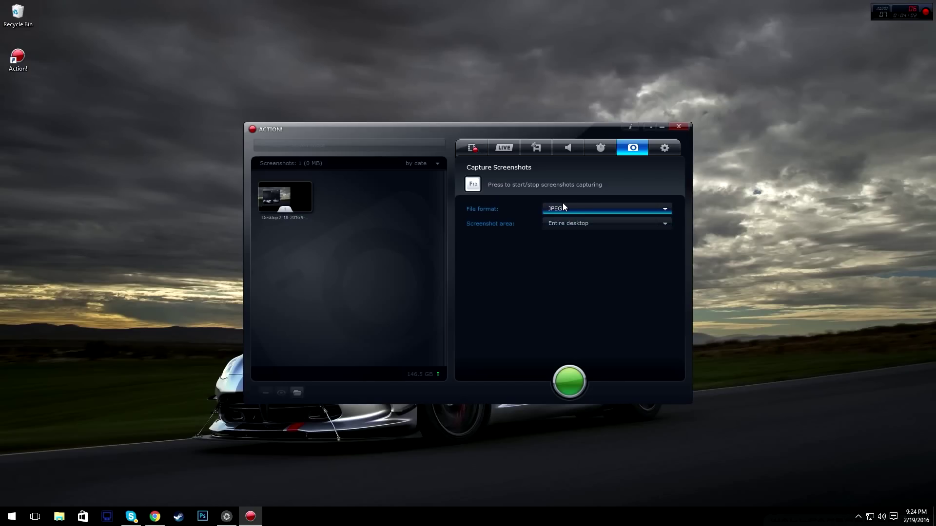
pyautogui.click(567, 223)
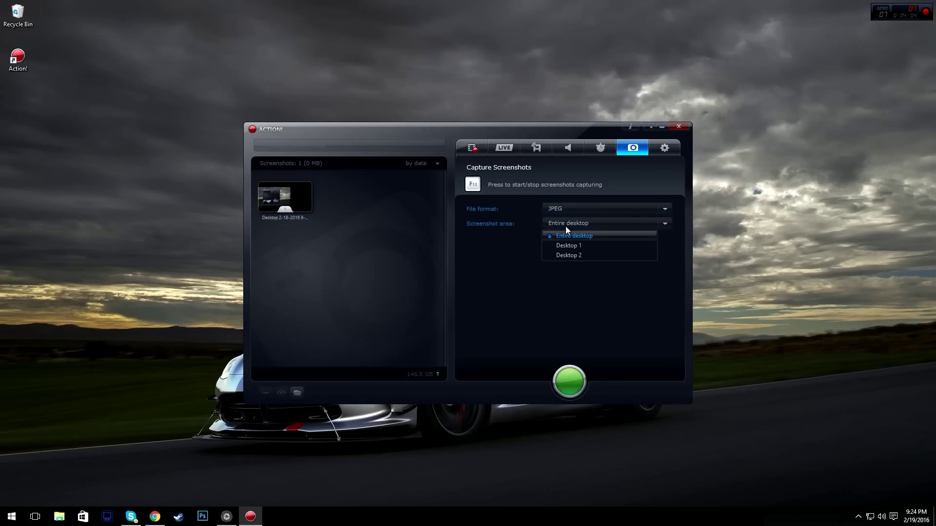
pyautogui.click(565, 226)
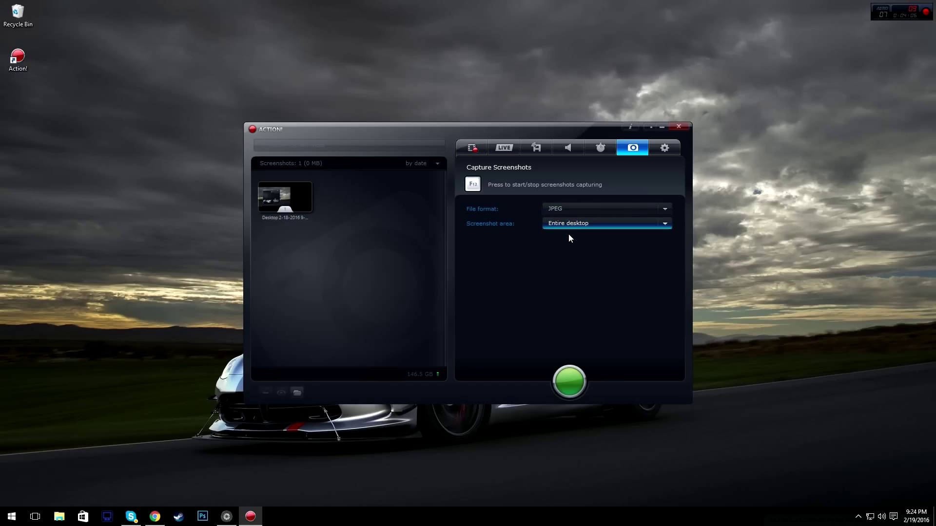
# Step: Capture a full-desktop screenshot and view it in the library
pyautogui.click(571, 380)
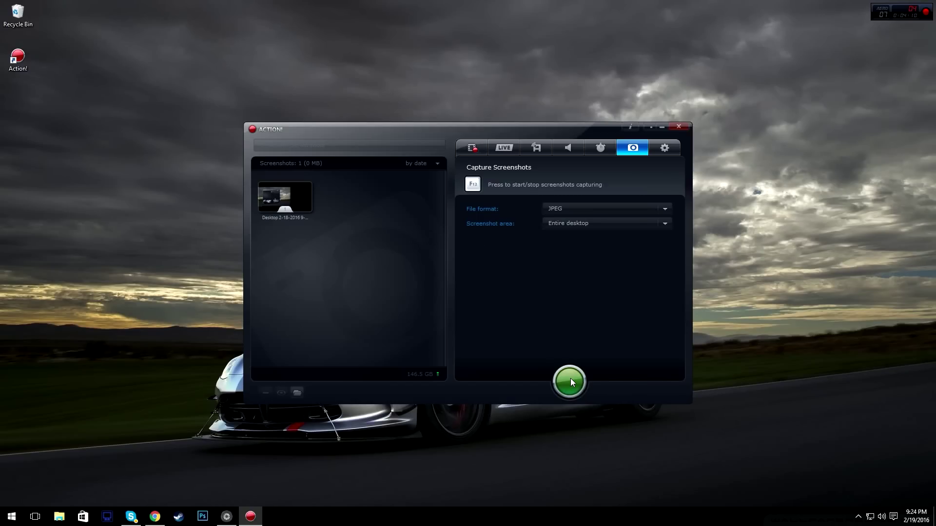
pyautogui.doubleClick(287, 198)
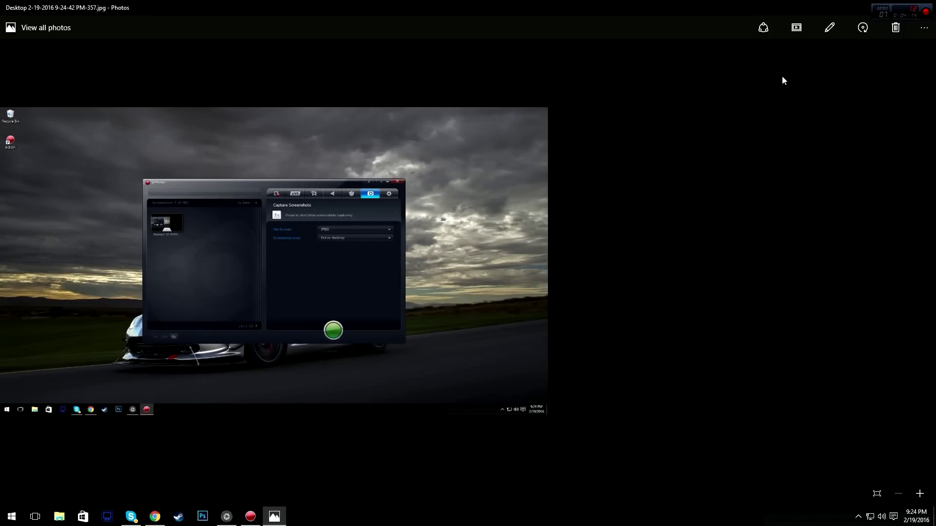
pyautogui.click(925, 5)
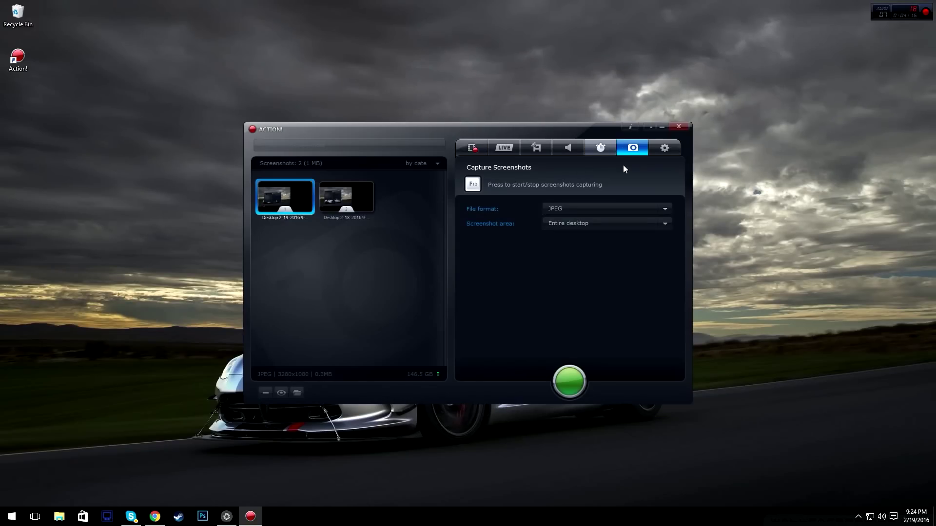
pyautogui.click(665, 148)
pyautogui.click(477, 186)
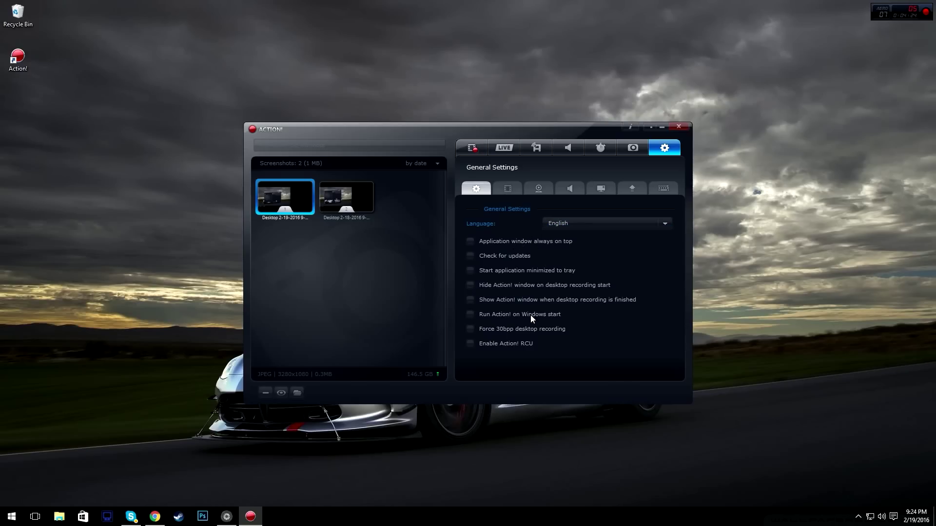
pyautogui.click(509, 187)
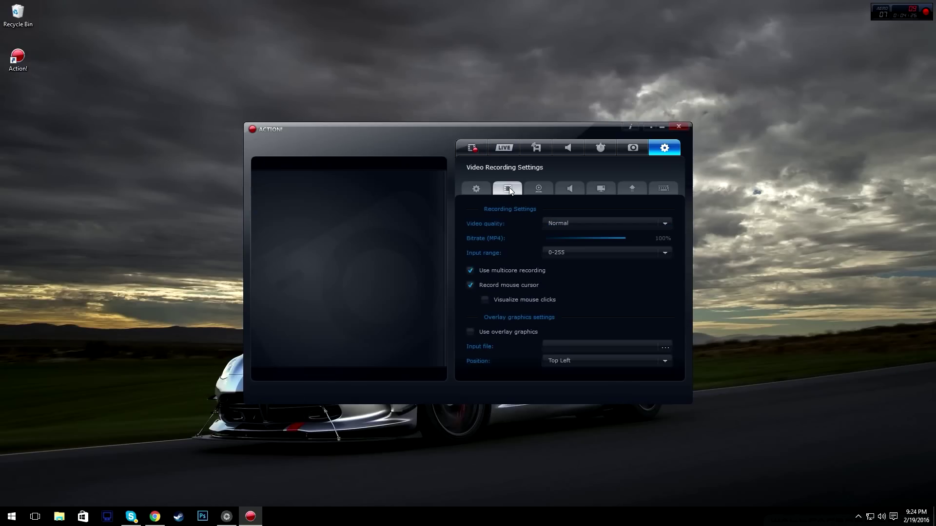
pyautogui.click(561, 222)
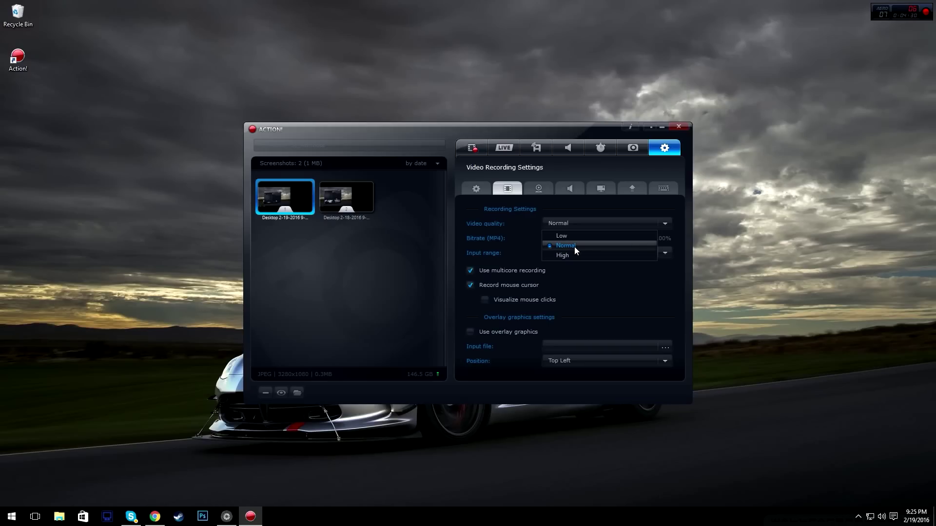
pyautogui.click(575, 247)
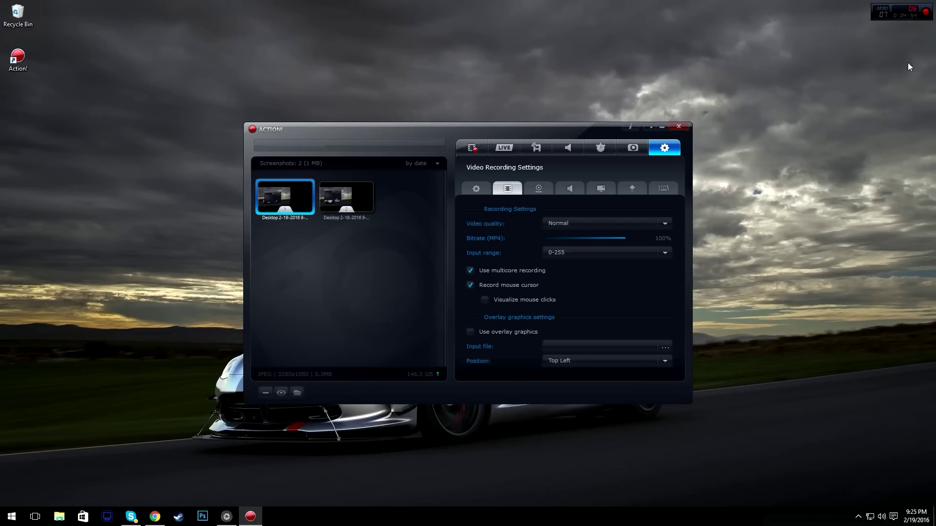
pyautogui.click(566, 362)
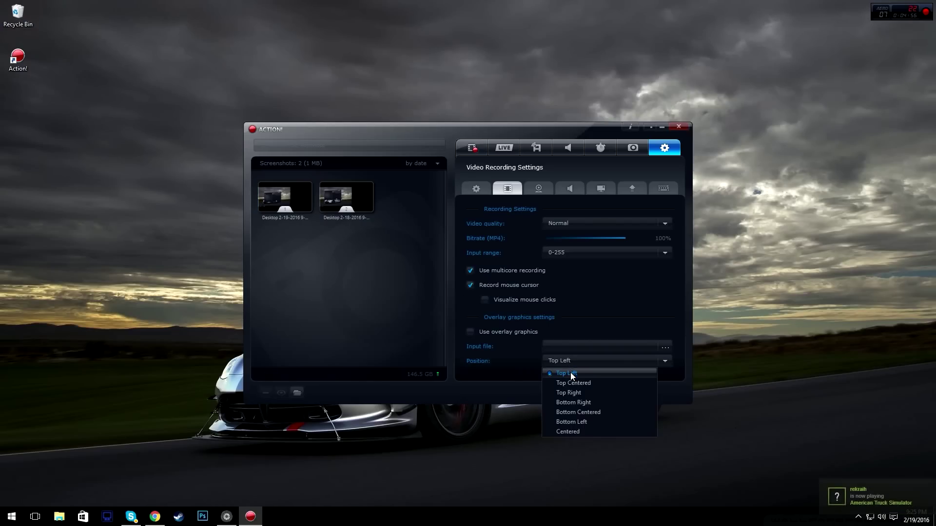
pyautogui.click(563, 363)
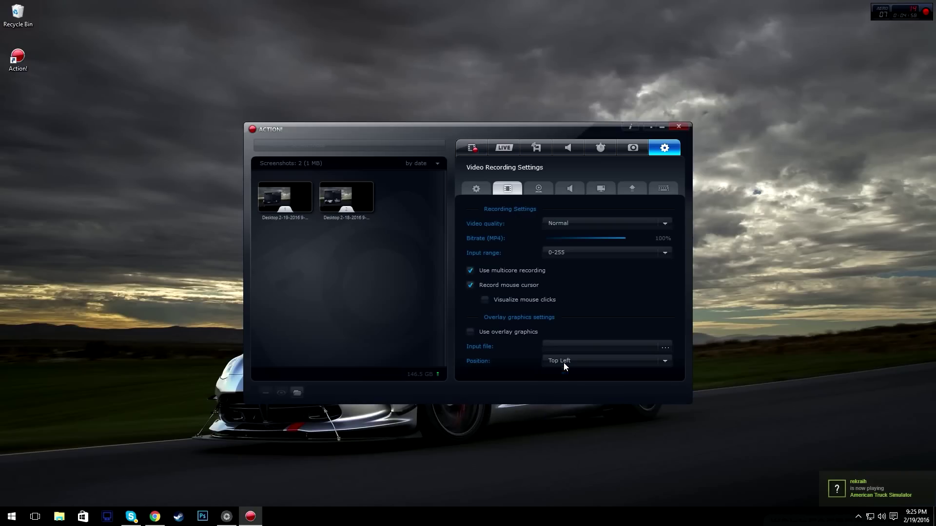
# Step: Check the Webcam settings, leaving recording mode and webcam on Do not record
pyautogui.click(540, 190)
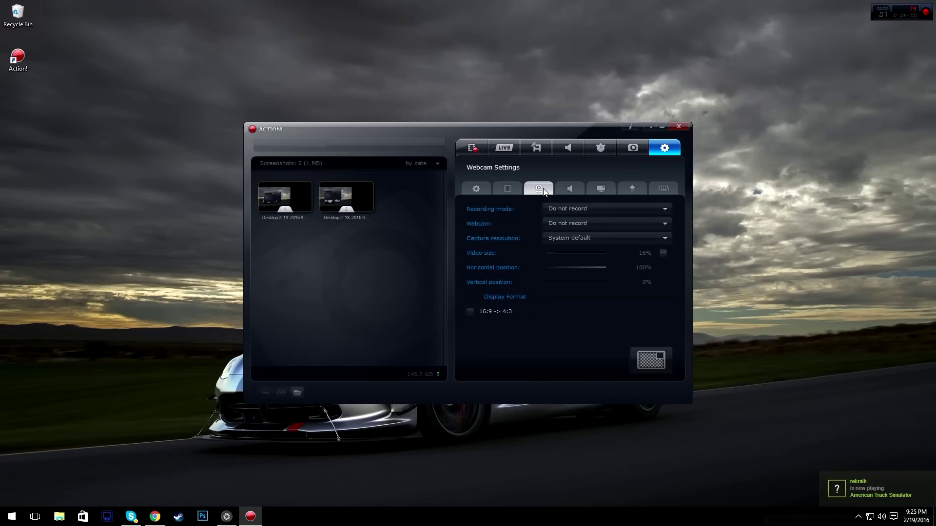
pyautogui.click(658, 364)
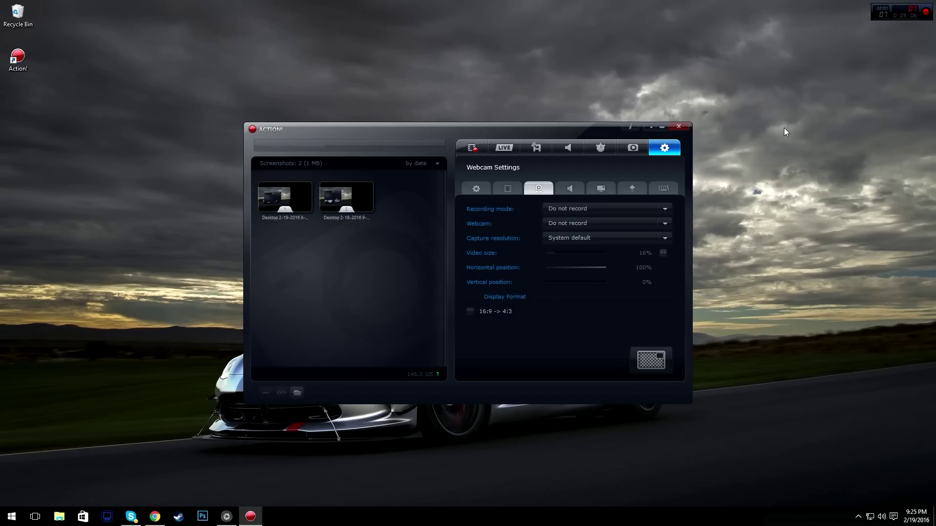
# Step: Keep the Yeti microphone and Yeti speakers as the audio devices
pyautogui.click(569, 190)
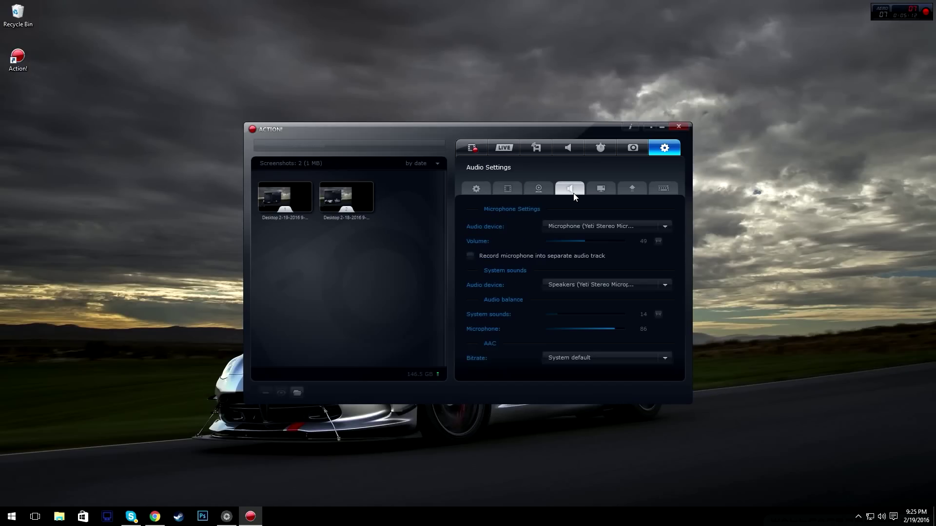
pyautogui.click(595, 226)
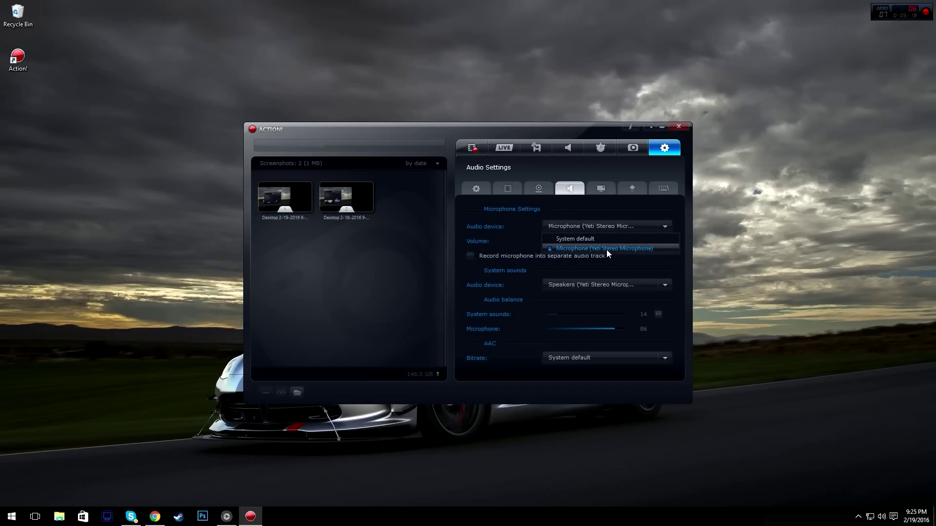
pyautogui.click(621, 225)
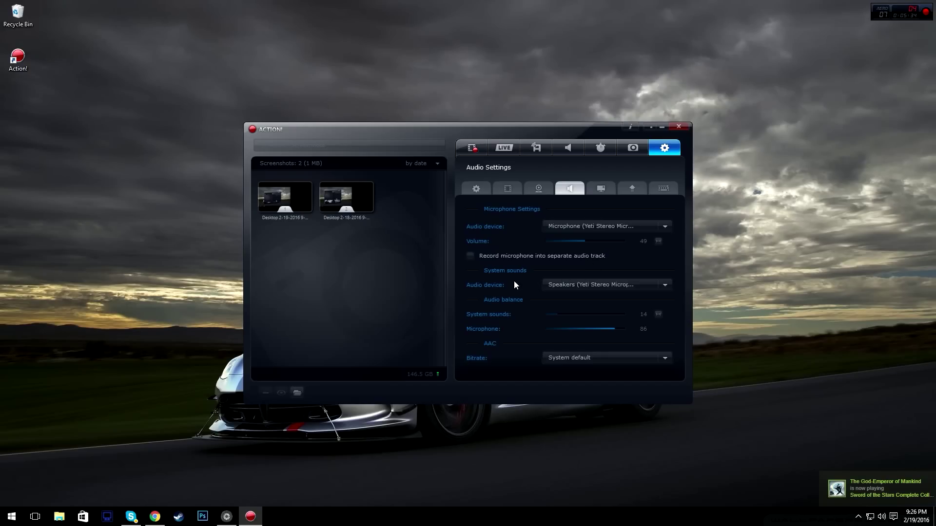
pyautogui.click(572, 287)
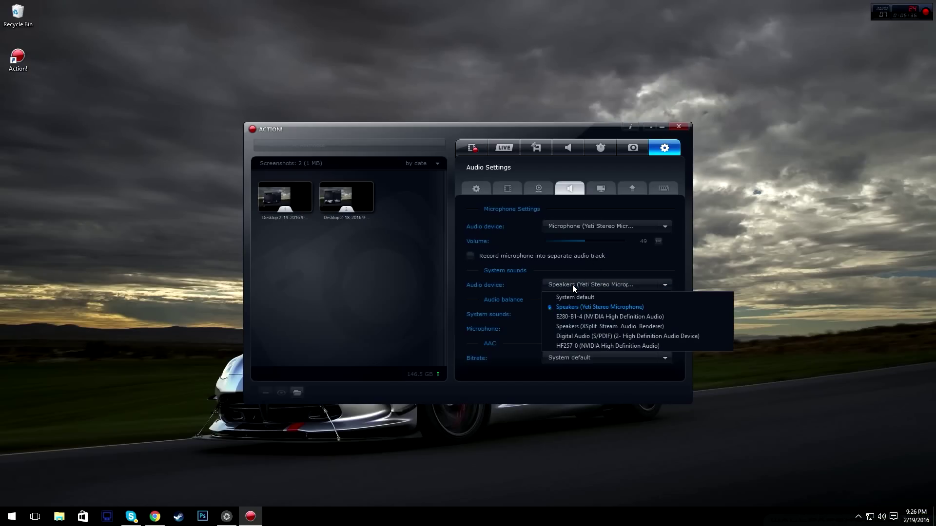
pyautogui.click(572, 284)
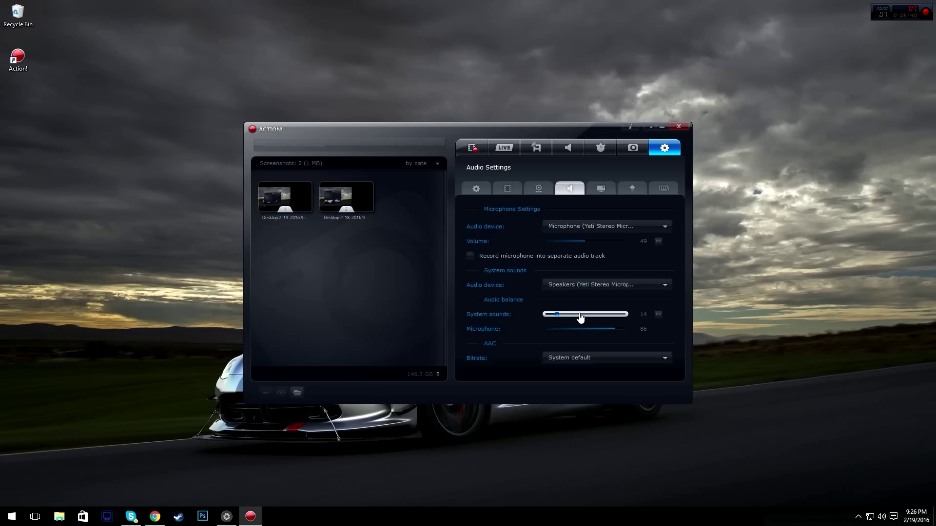
pyautogui.click(600, 190)
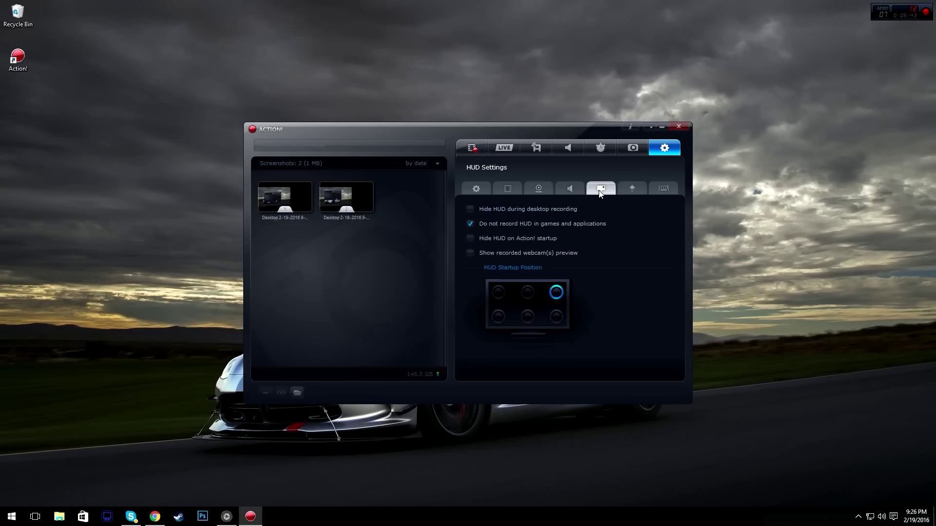
# Step: Move the HUD startup position to the bottom-right corner
pyautogui.click(529, 293)
pyautogui.click(495, 292)
pyautogui.click(499, 316)
pyautogui.click(556, 317)
pyautogui.moveTo(856, 1); pyautogui.dragTo(918, 13)
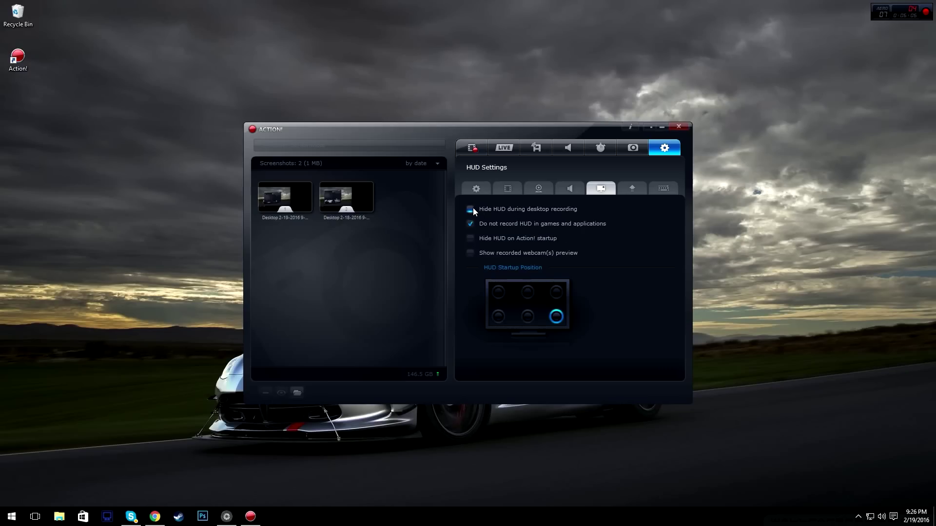
pyautogui.moveTo(850, 10); pyautogui.dragTo(829, 61)
pyautogui.moveTo(838, 1); pyautogui.dragTo(927, 32)
pyautogui.click(631, 187)
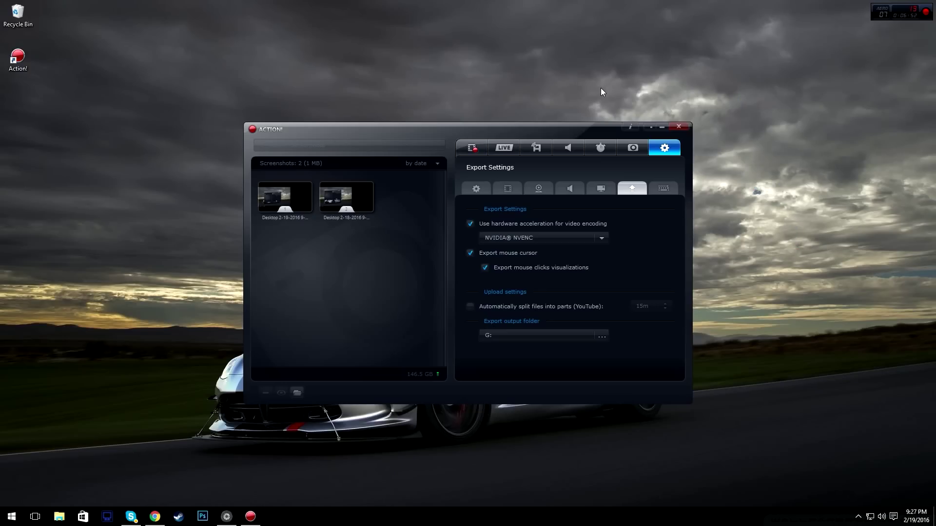
pyautogui.click(579, 339)
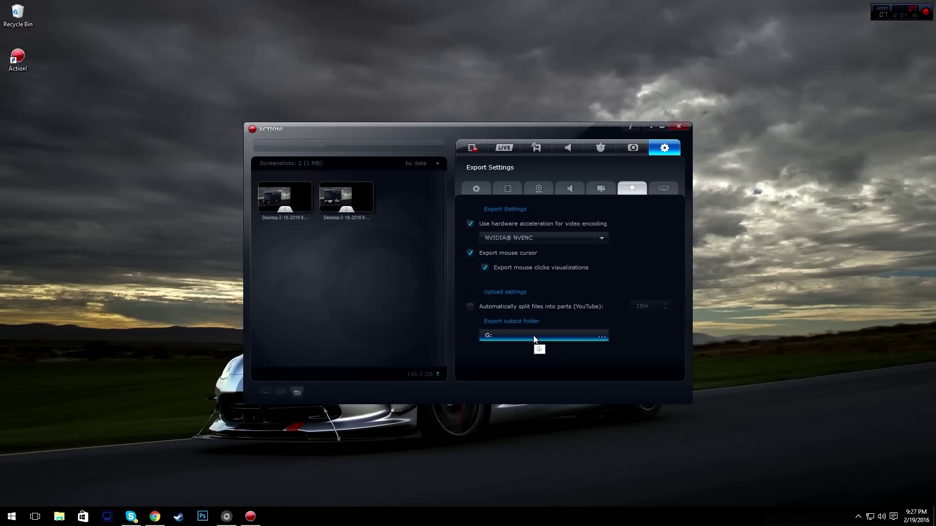
pyautogui.click(59, 516)
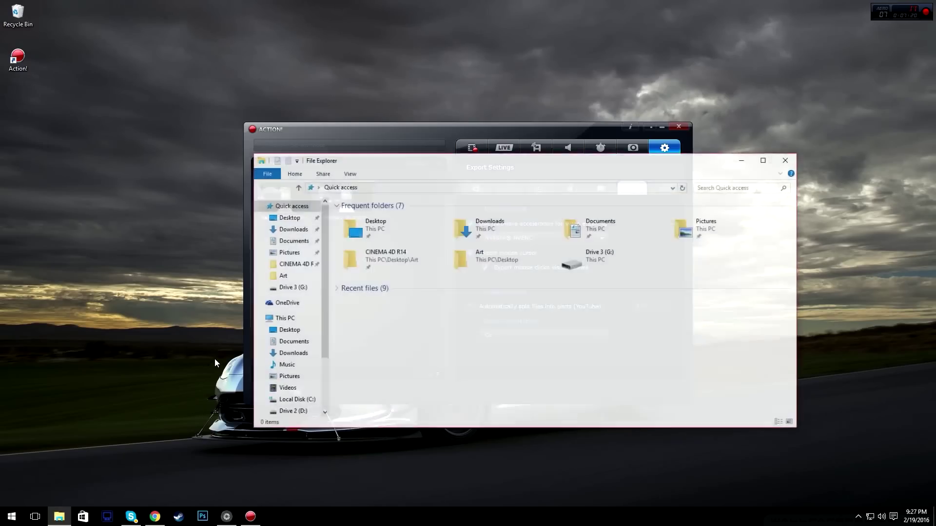
pyautogui.scroll(-2, 285, 390)
pyautogui.click(295, 269)
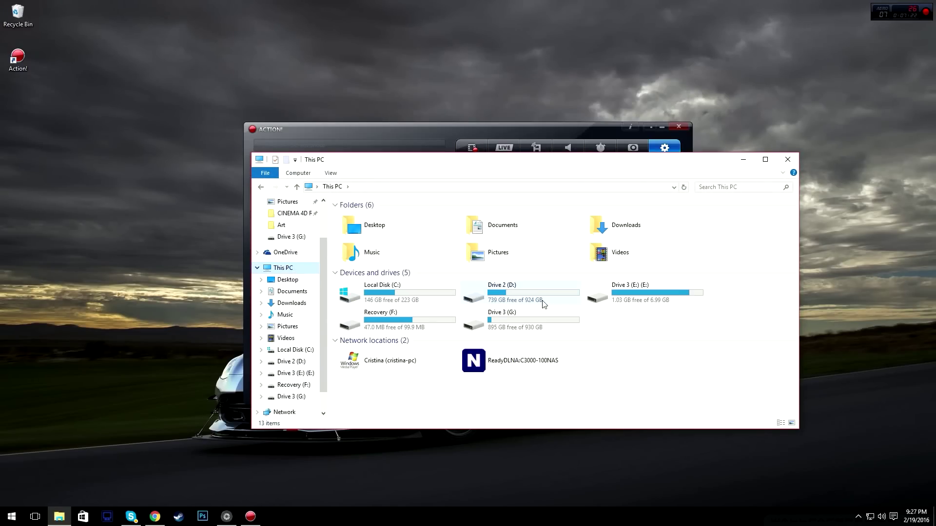
pyautogui.click(543, 324)
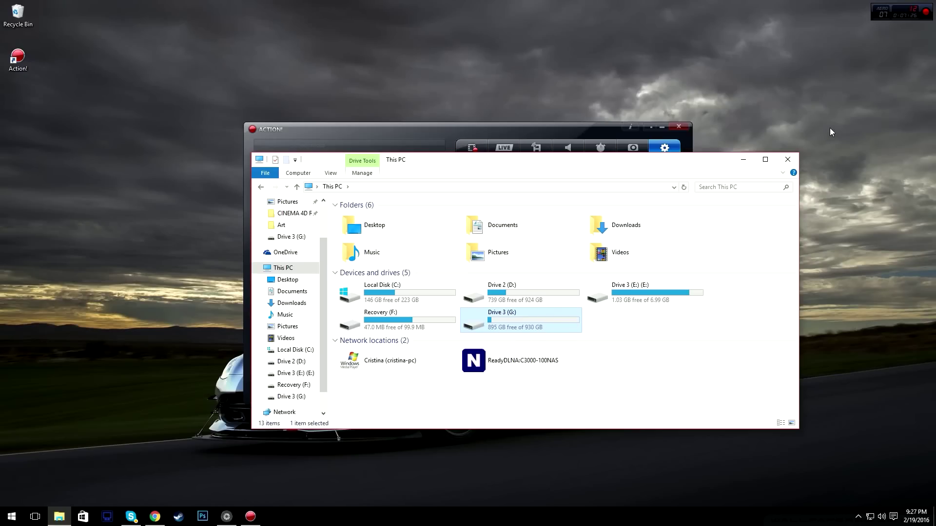
pyautogui.click(793, 158)
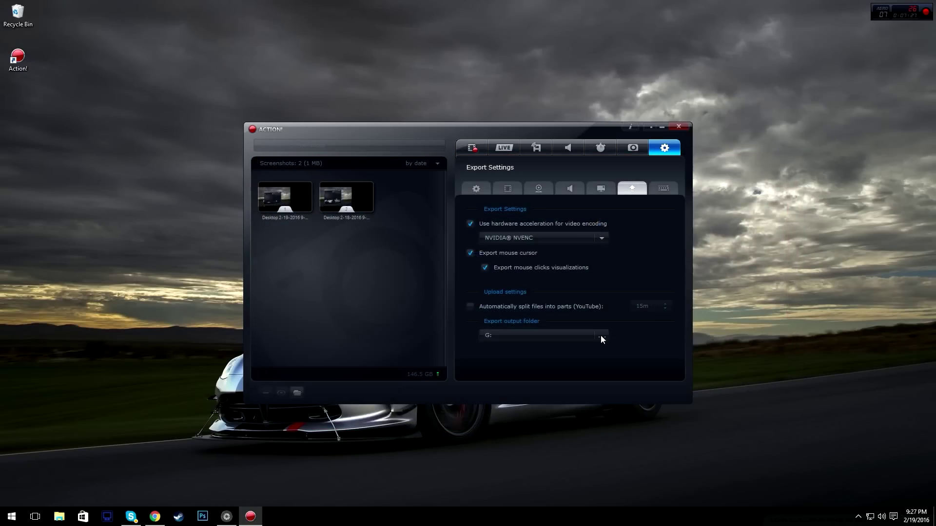
pyautogui.click(659, 188)
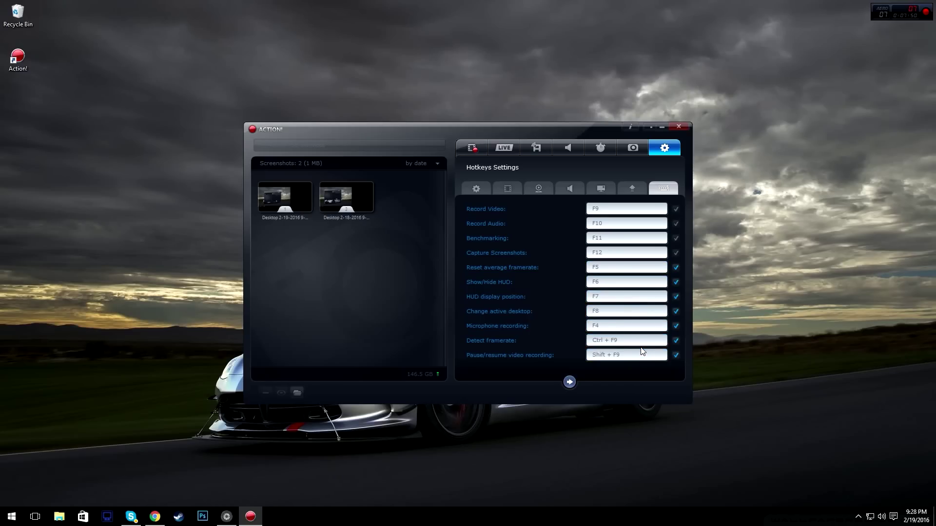
# Step: Go back to the Video Recording panel after reviewing the hotkeys
pyautogui.click(477, 152)
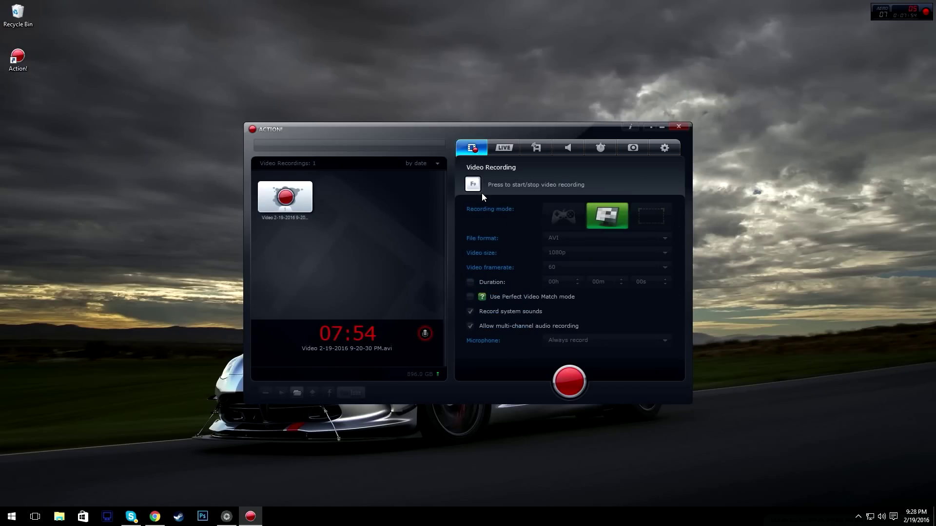